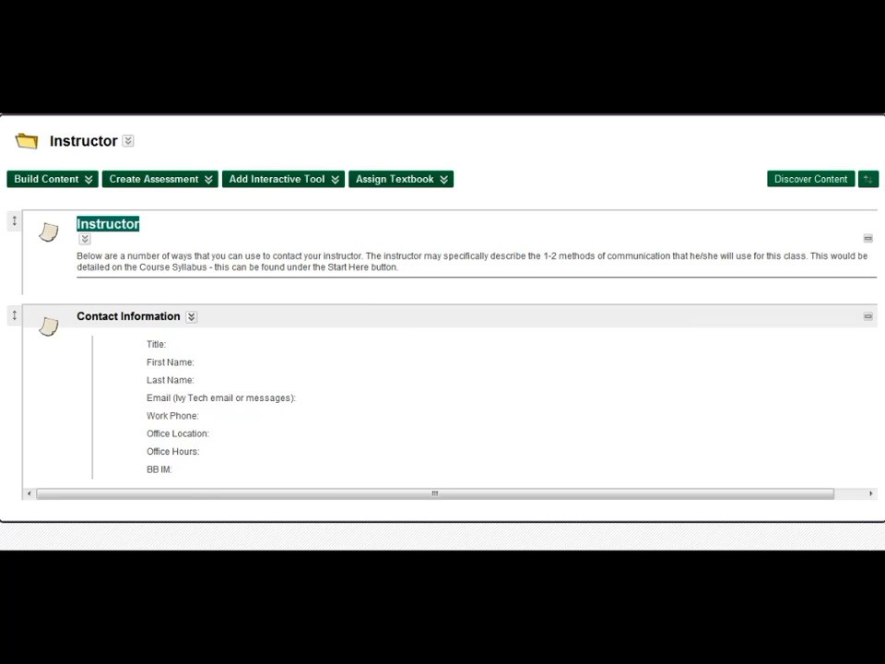
- Open the Contact Information item for editing
left_click(191, 316)
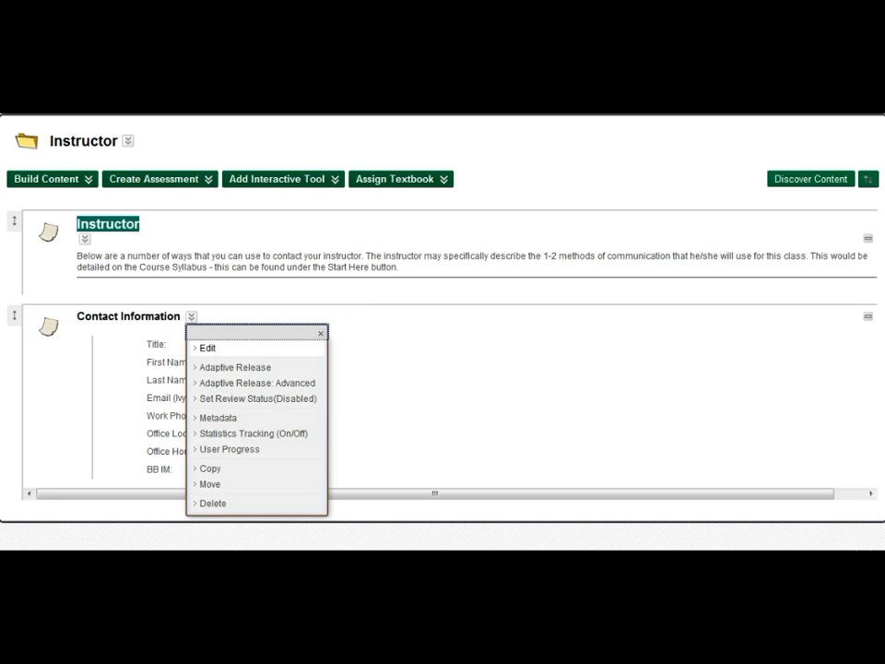
left_click(212, 349)
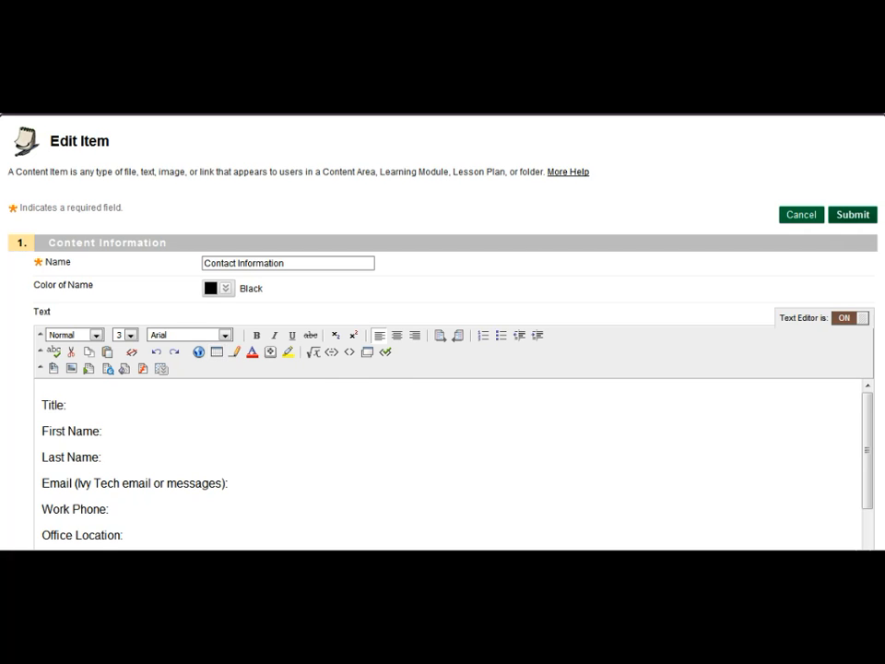
- Select all of the existing contact text in the item's text editor and delete it
scroll(442, 387, "down", 3)
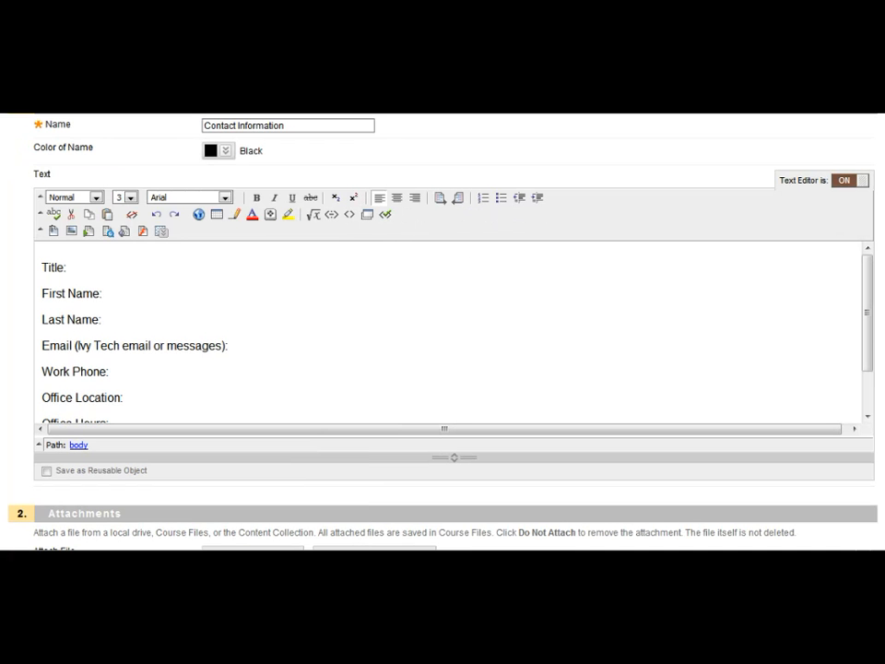
left_click_drag(42, 266, 183, 444)
key("Delete")
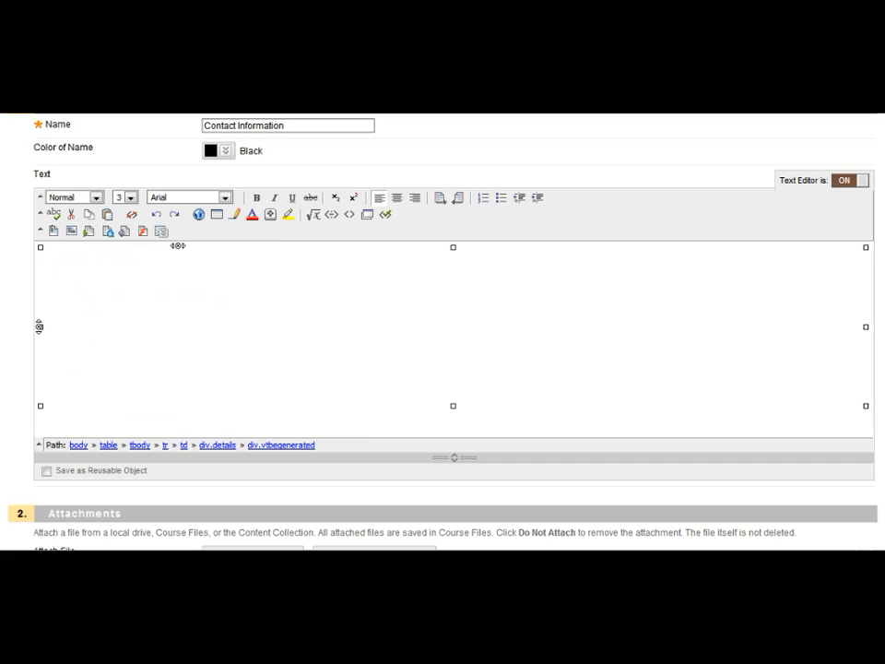
- Start inserting an image into the text and attach the picture 5 from the computer's Pictures library
scroll(443, 350, "up", 3)
scroll(442, 350, "down", 4)
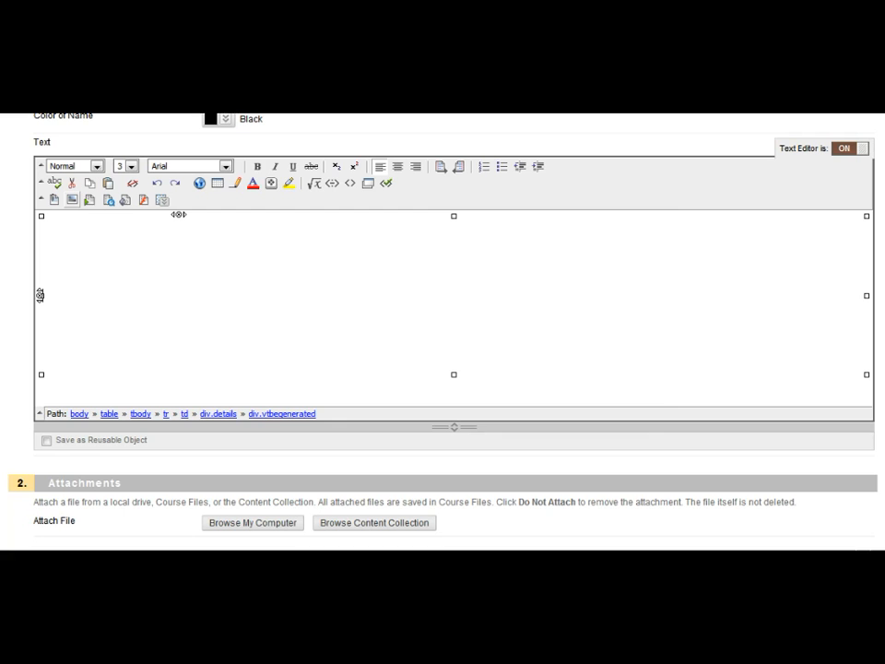
left_click(72, 200)
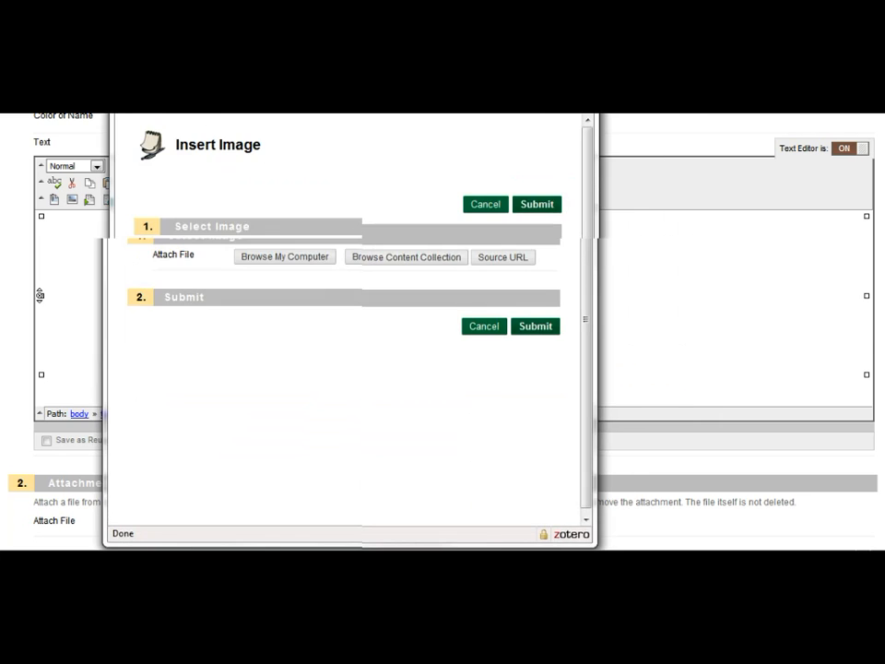
left_click(285, 258)
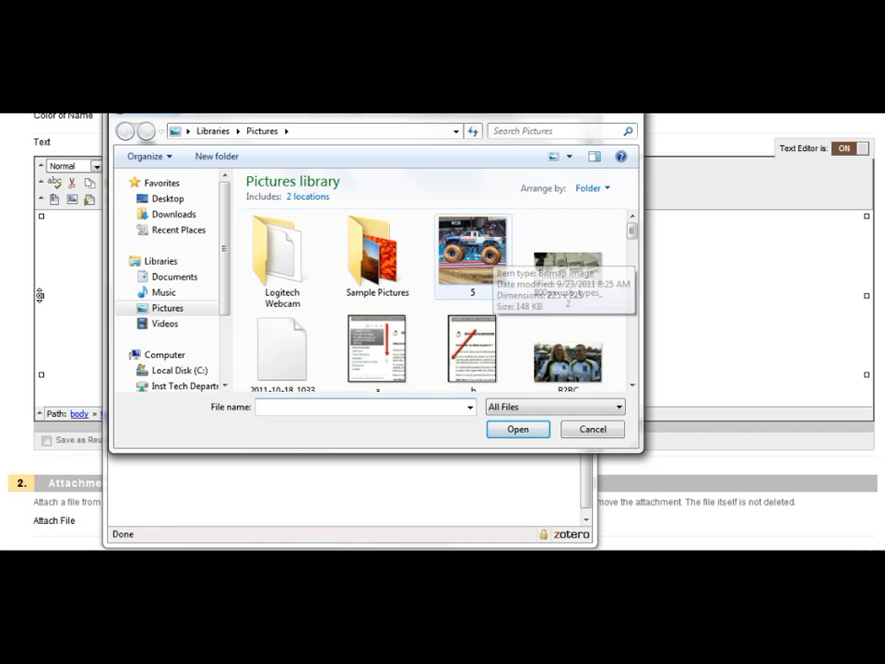
left_click(477, 257)
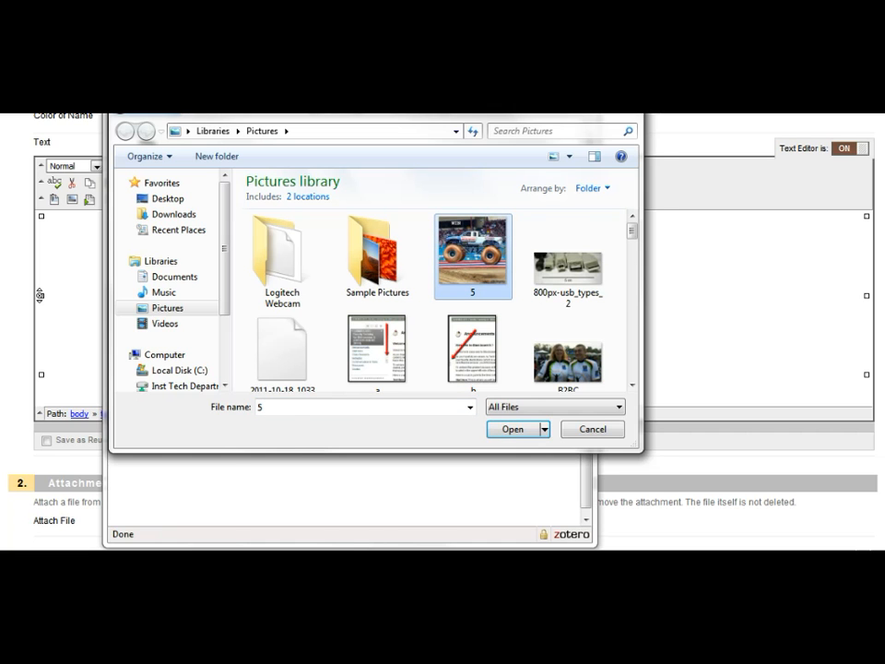
key("Return")
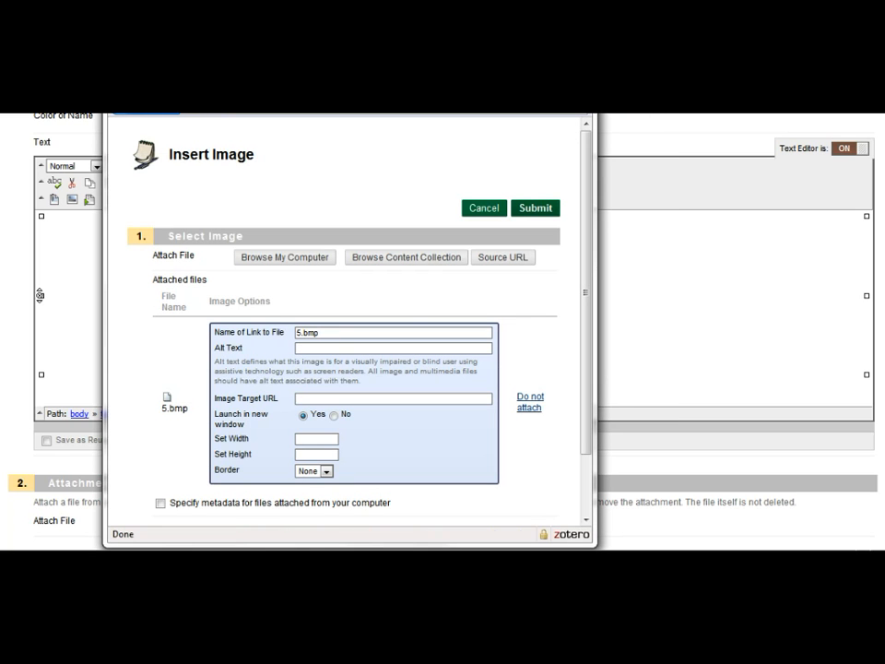
- Set the image width to 250 and alt text to Krispy Kreme Truck, then submit the image into the editor
scroll(345, 323, "down", 2)
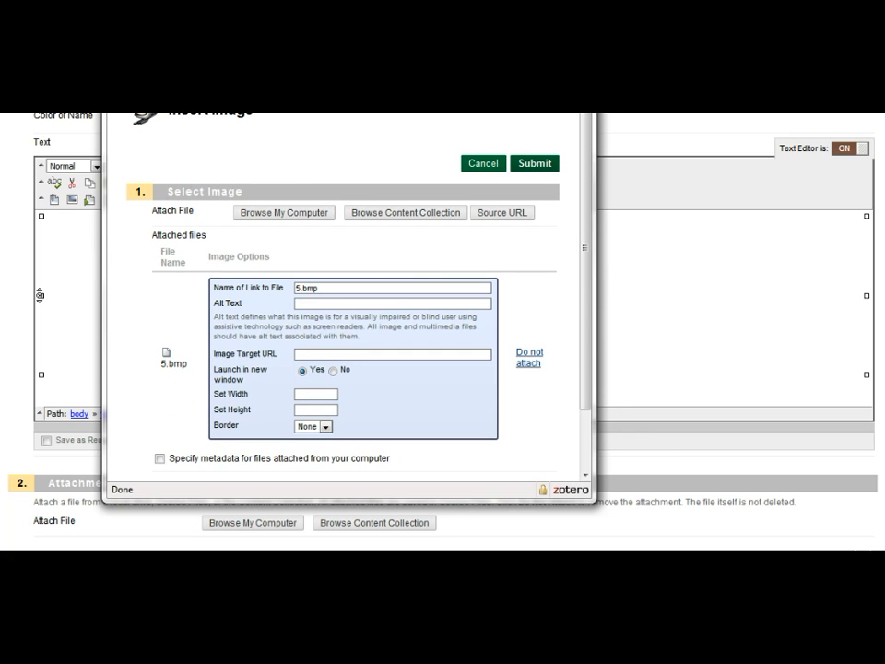
left_click(315, 394)
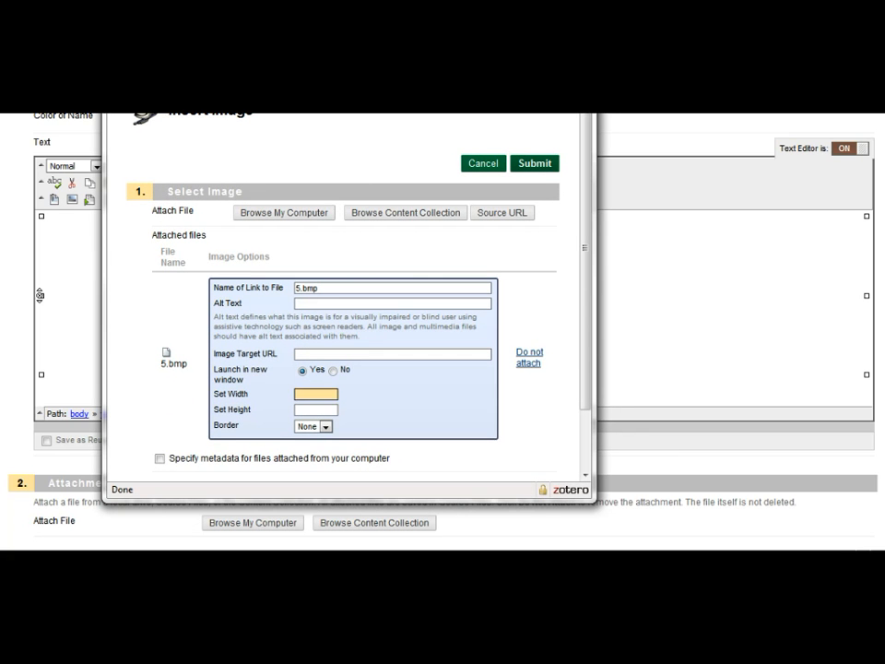
type("250")
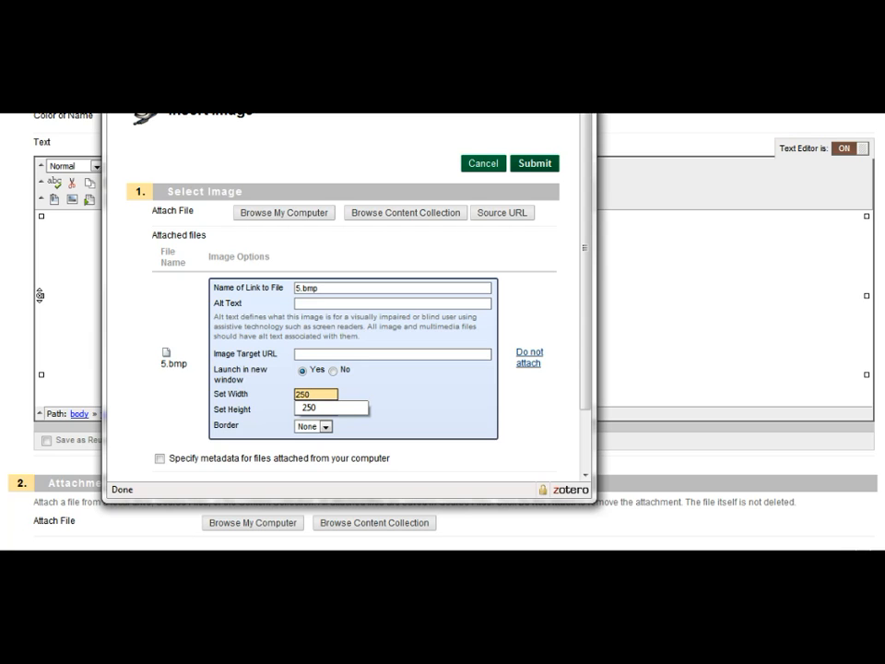
left_click(318, 304)
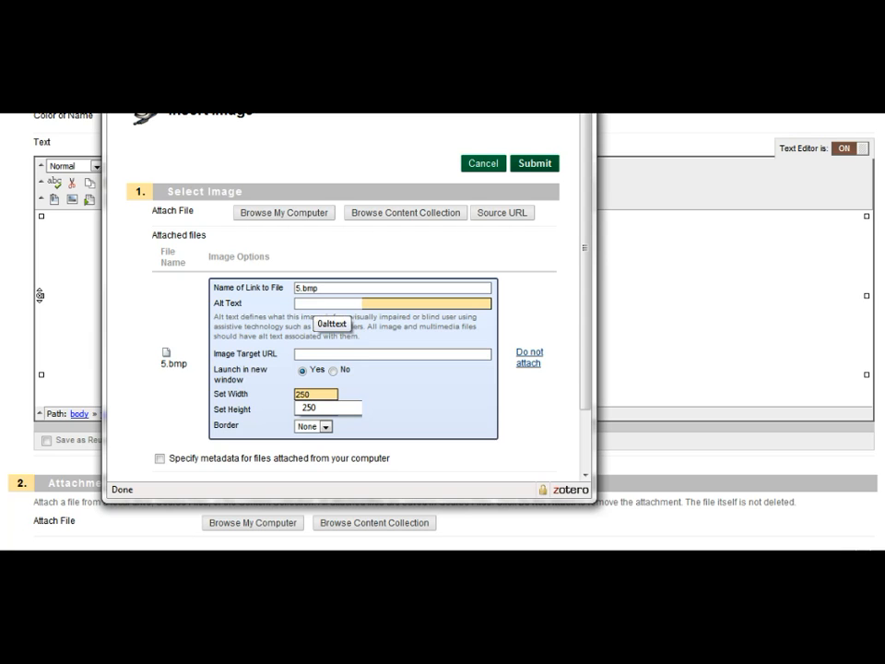
type("K")
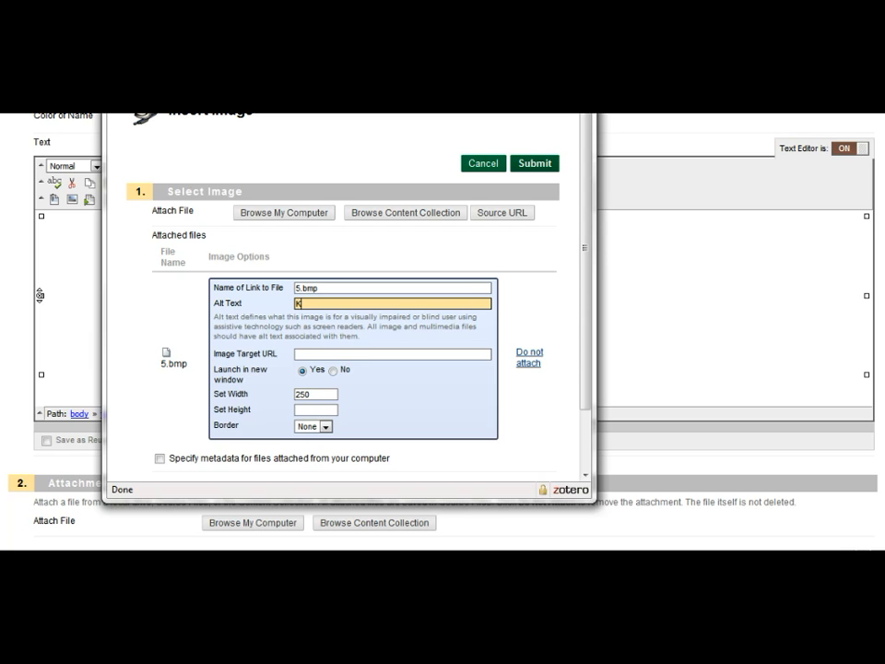
type("rispy Kreme Truck")
key("shift+Home")
left_click(535, 163)
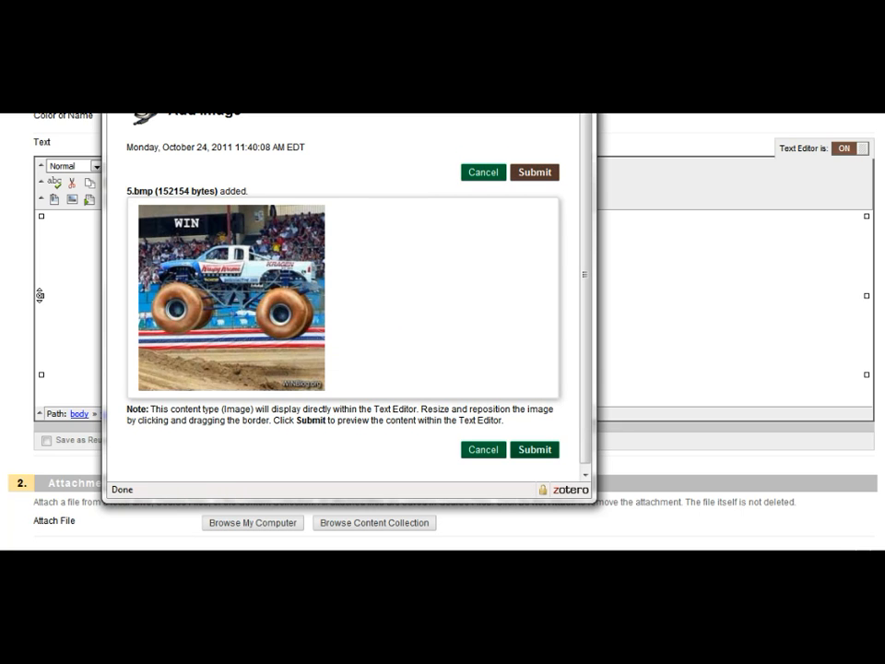
left_click(534, 172)
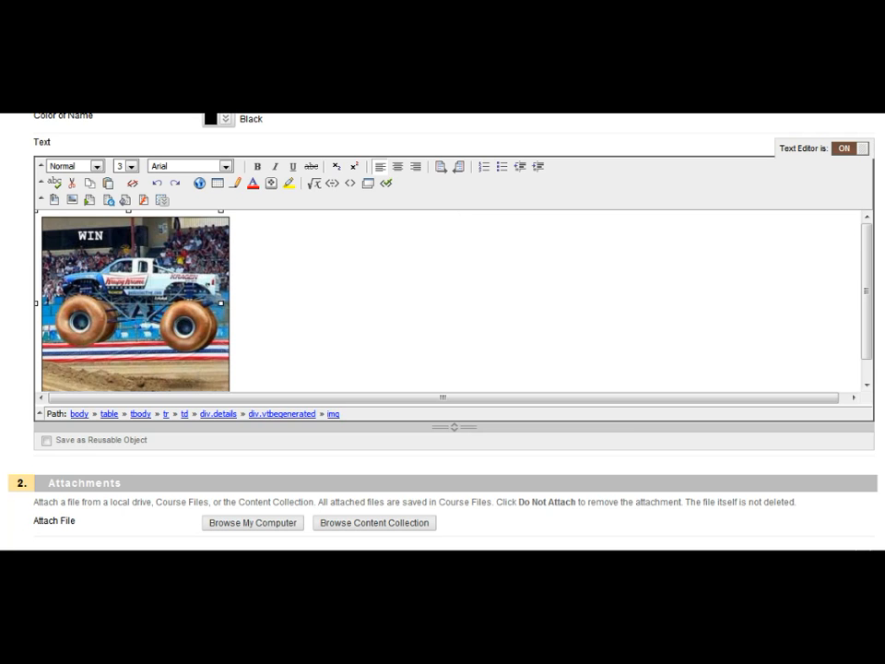
- Resize the inserted truck image smaller by dragging its corner handle
scroll(452, 299, "down", 1)
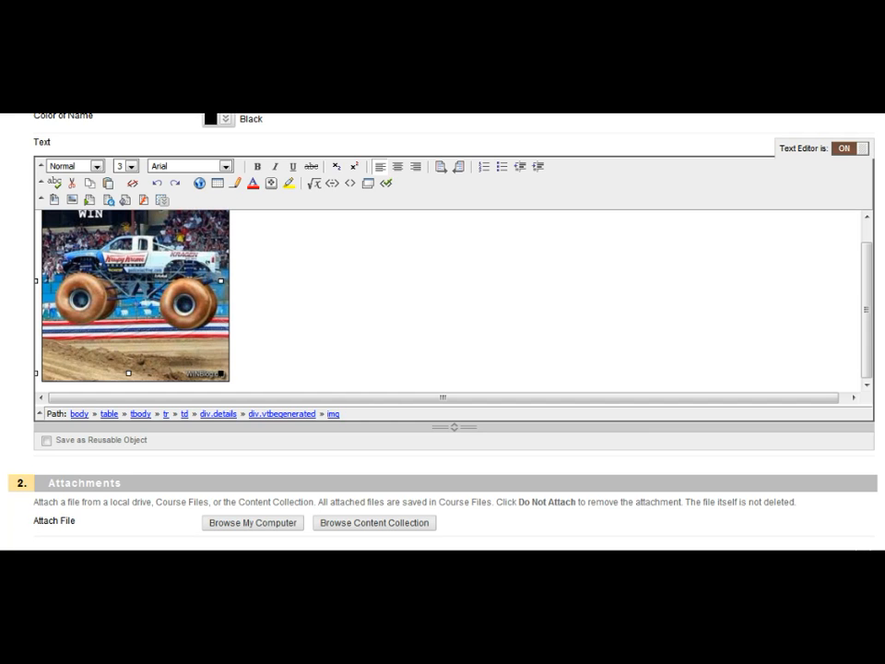
left_click_drag(221, 374, 158, 352)
left_click(240, 316)
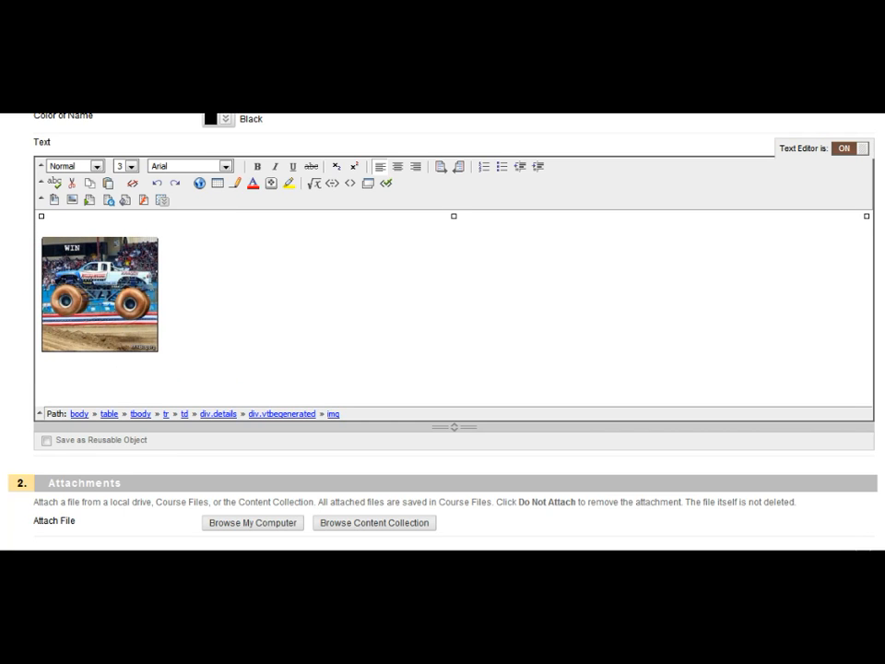
- Enlarge the truck image by dragging its corner handle outward
left_click(100, 294)
left_click_drag(149, 324, 341, 516)
left_click(434, 323)
- Select the truck image and delete it from the text
scroll(434, 323, "down", 3)
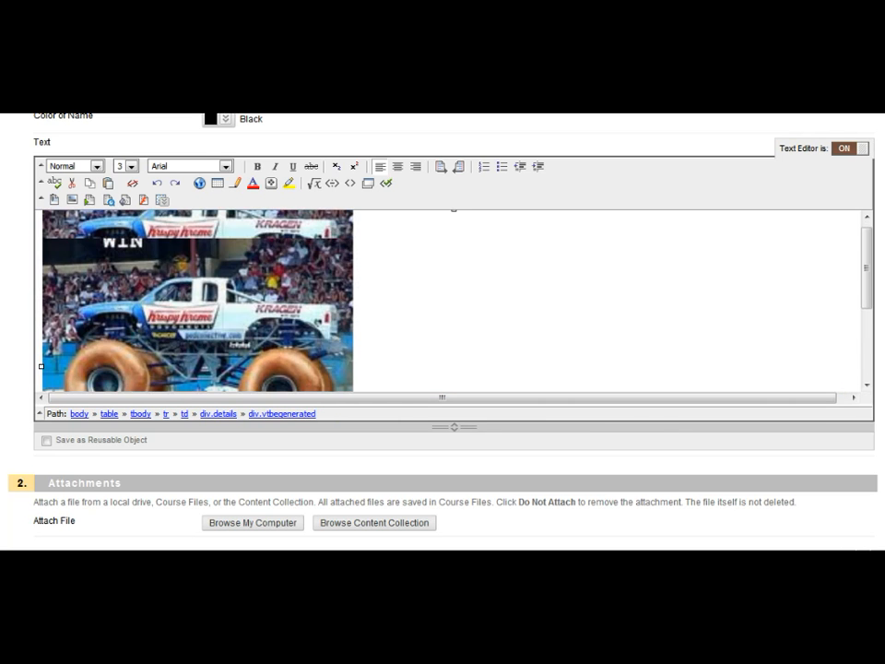
scroll(433, 322, "up", 3)
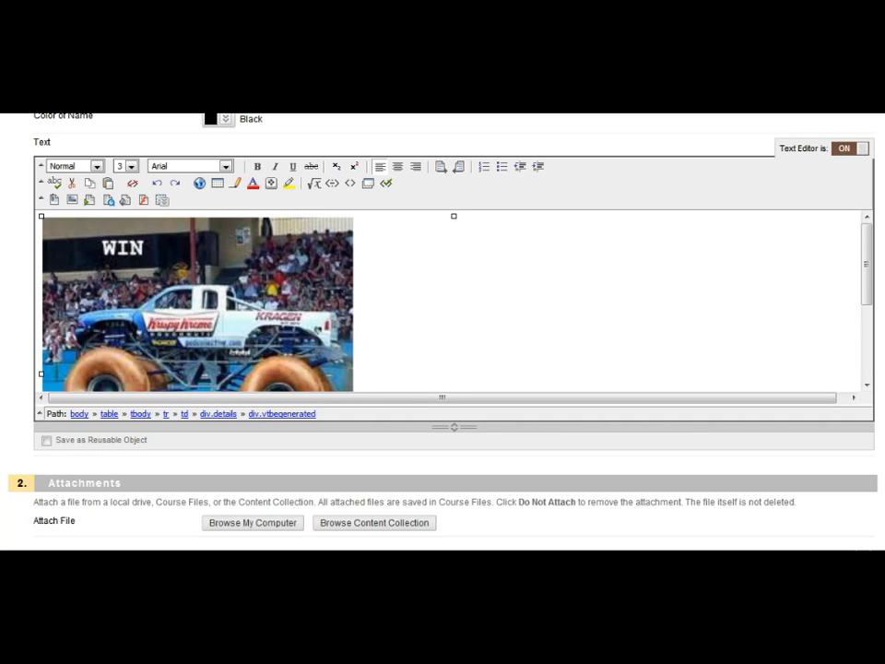
left_click(230, 313)
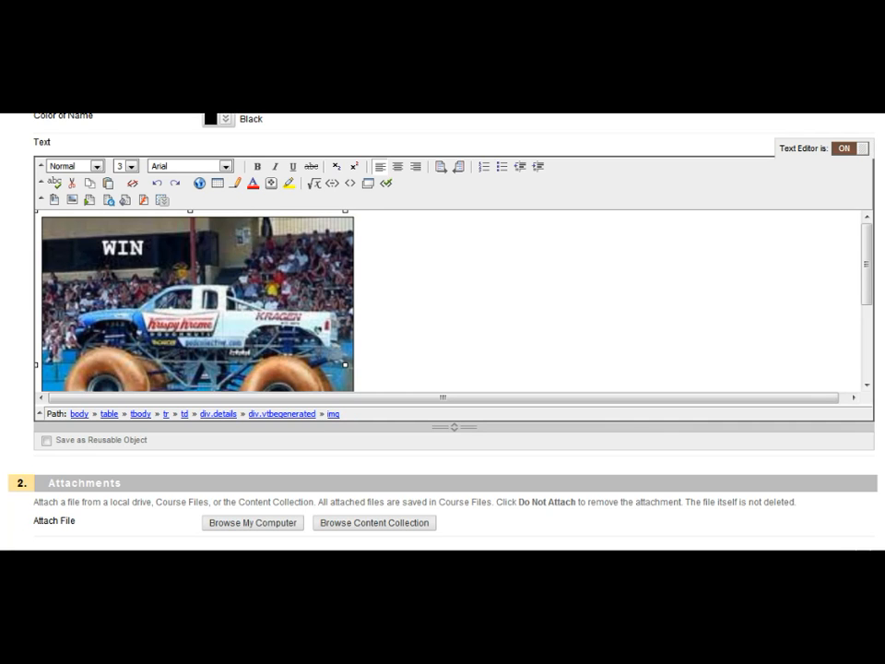
key("Delete")
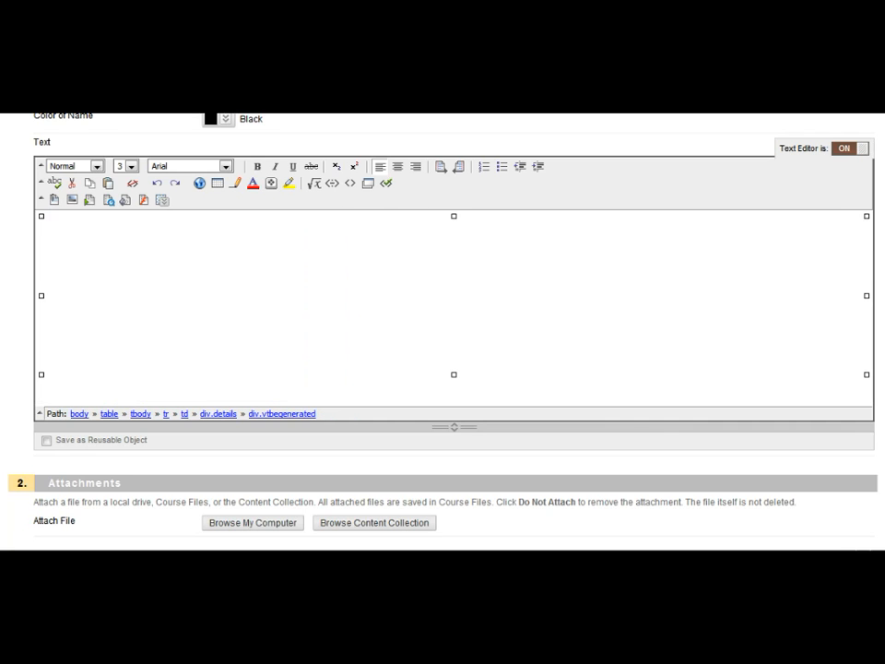
- Insert a table with 1 row and 3 columns into the text
left_click(218, 184)
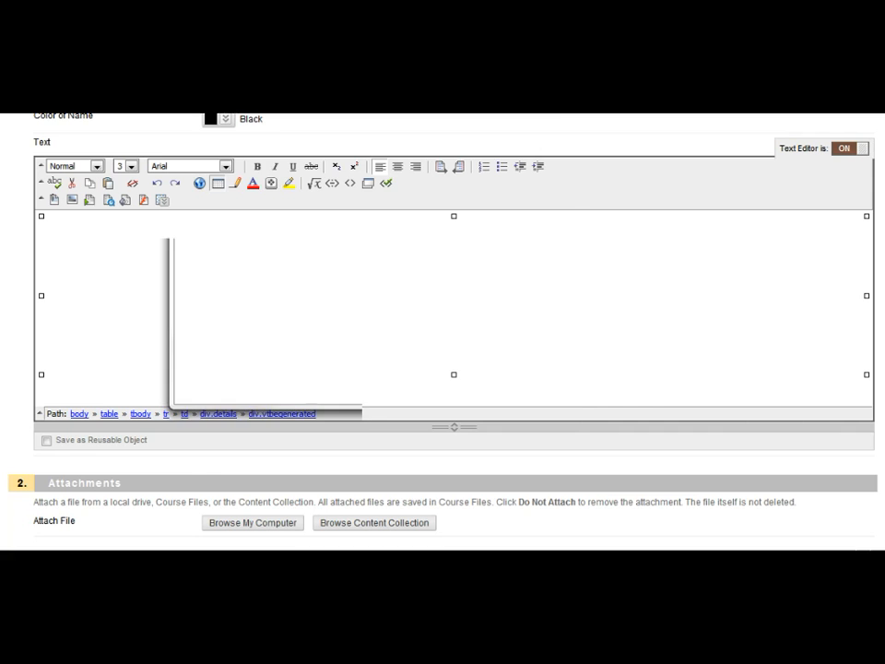
left_click_drag(376, 20, 558, 114)
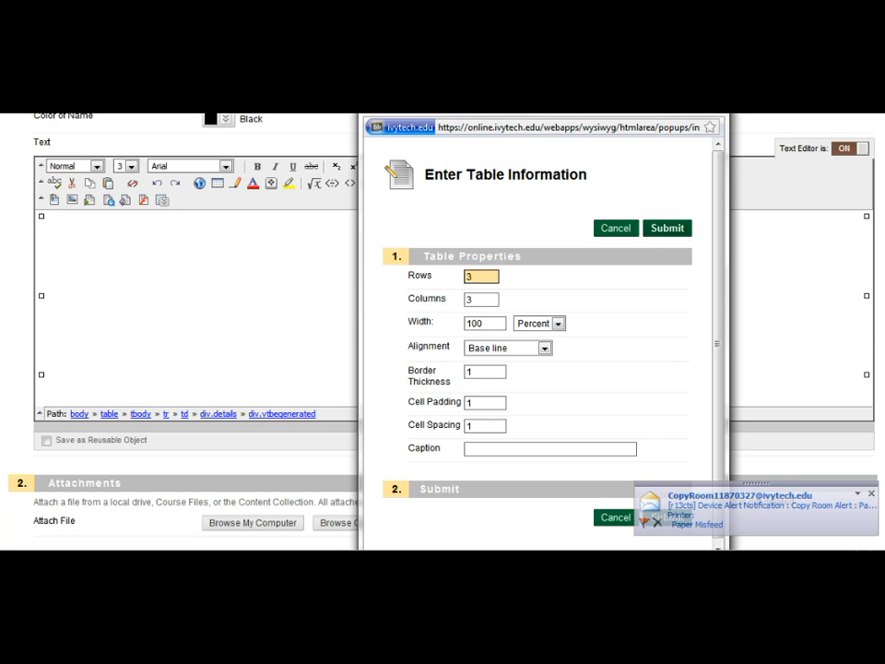
key("BackSpace")
type("1")
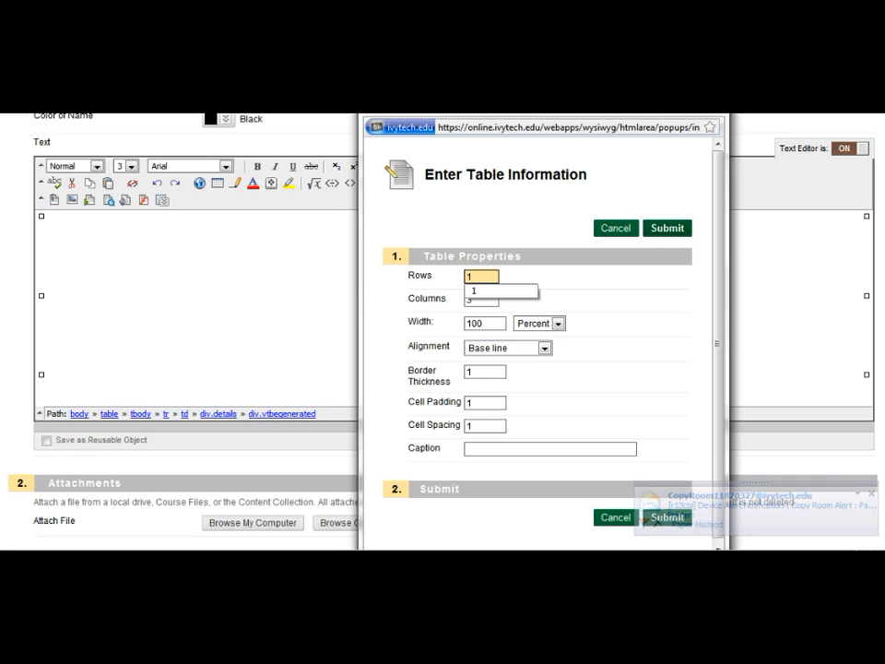
left_click(666, 517)
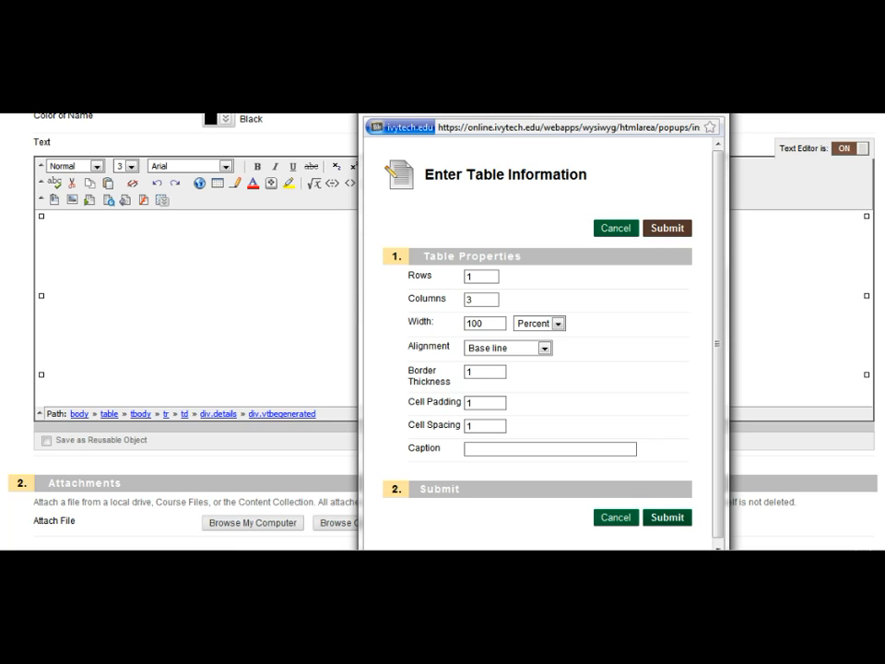
left_click(667, 227)
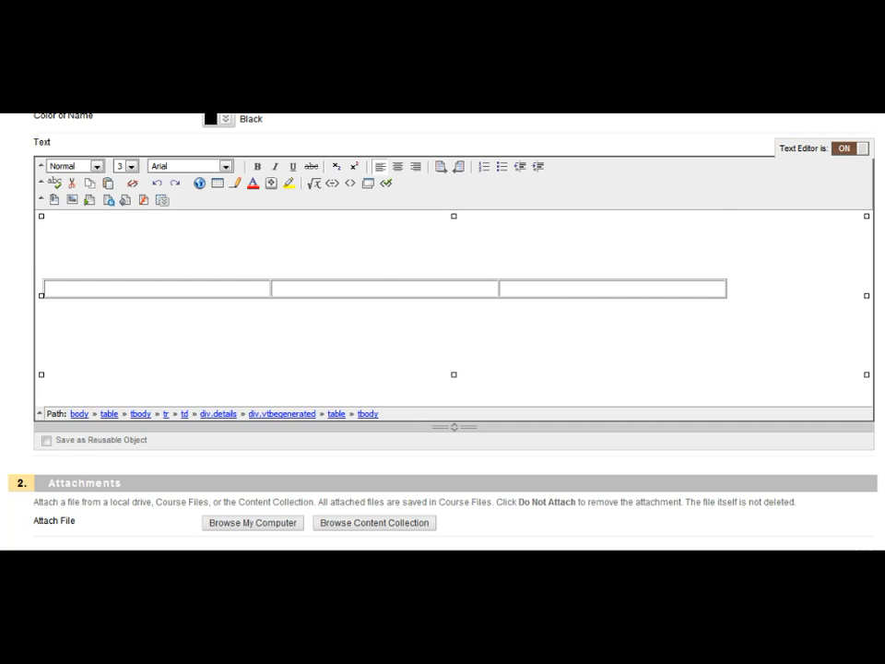
- Place the cursor in the first table cell and attach the picture blue nurse from the computer as an image
left_click(269, 289)
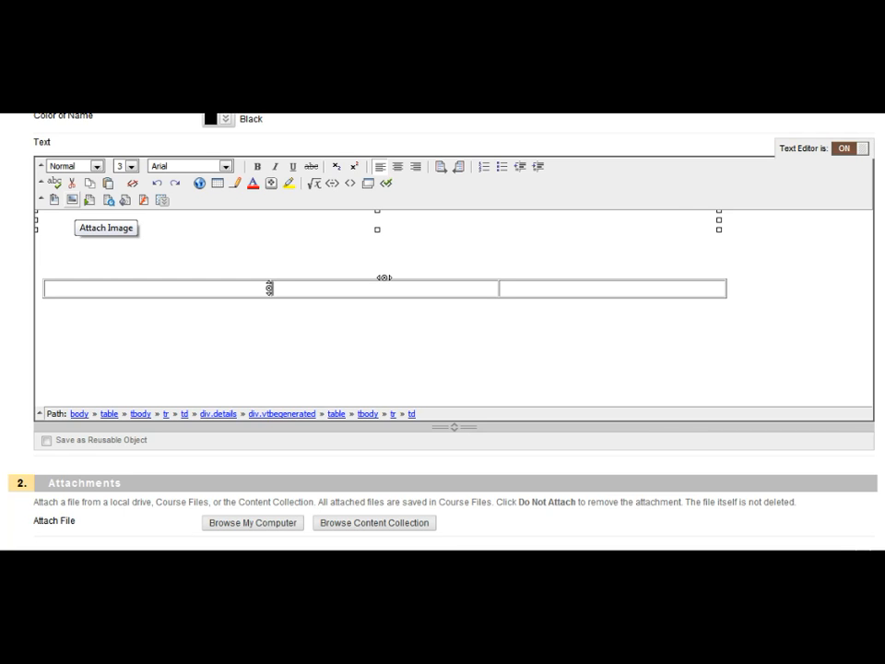
left_click(72, 199)
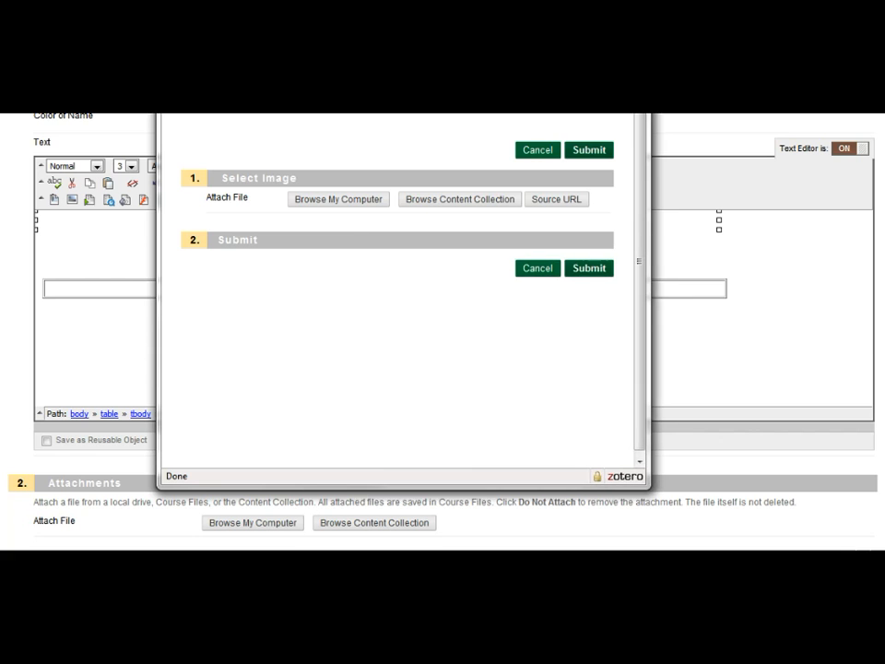
left_click(338, 199)
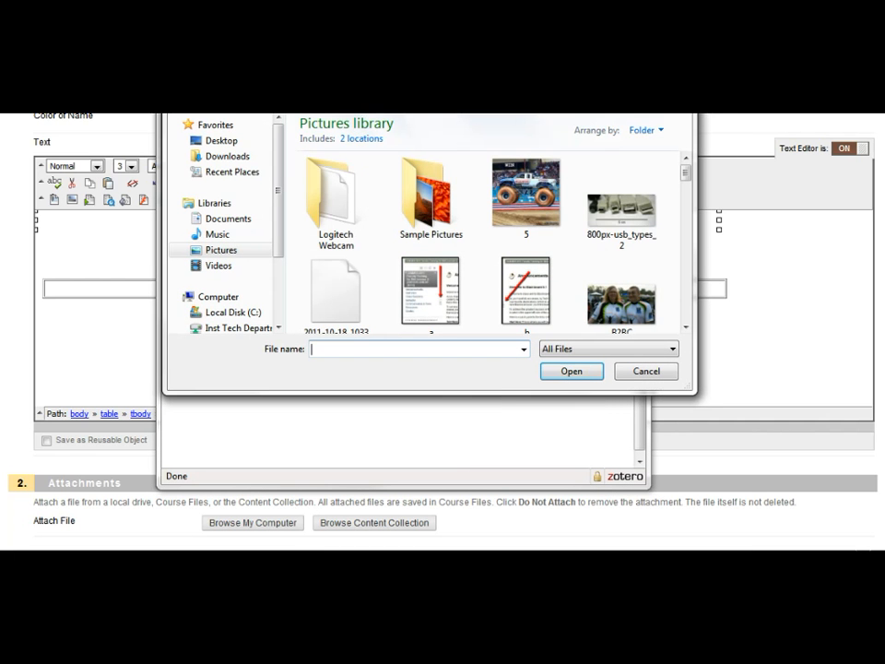
left_click(685, 328)
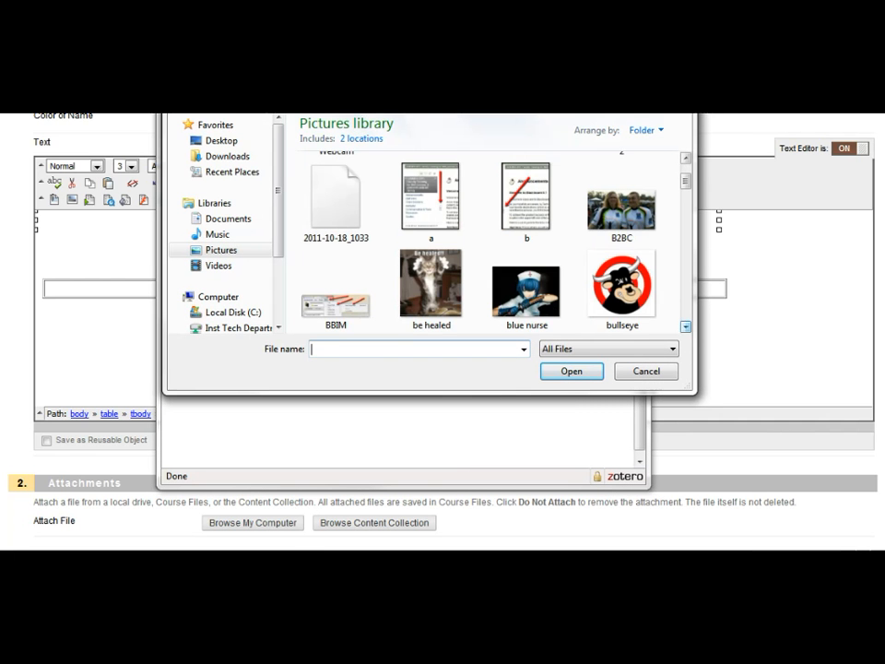
left_click(526, 290)
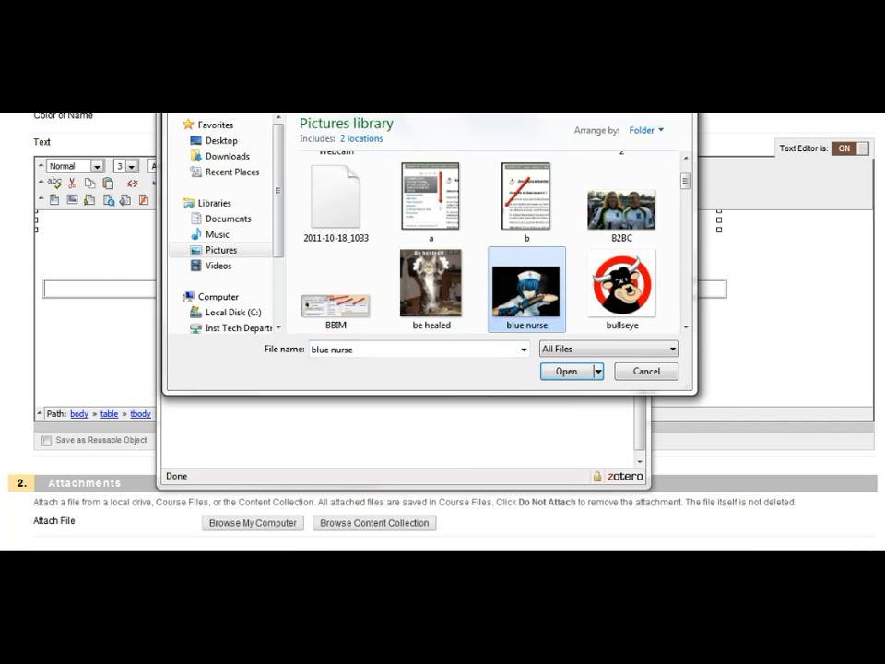
left_click(566, 371)
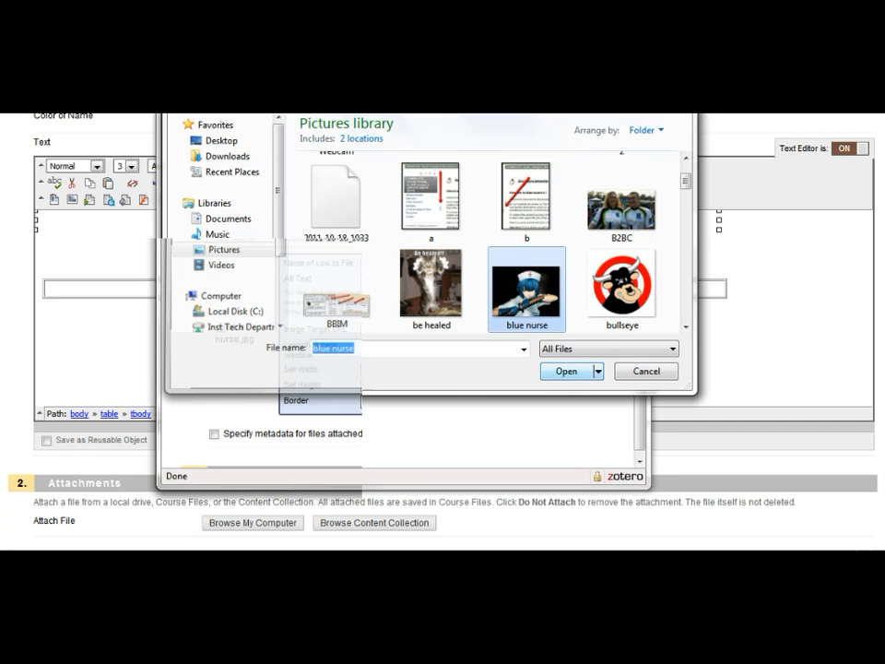
left_click(452, 279)
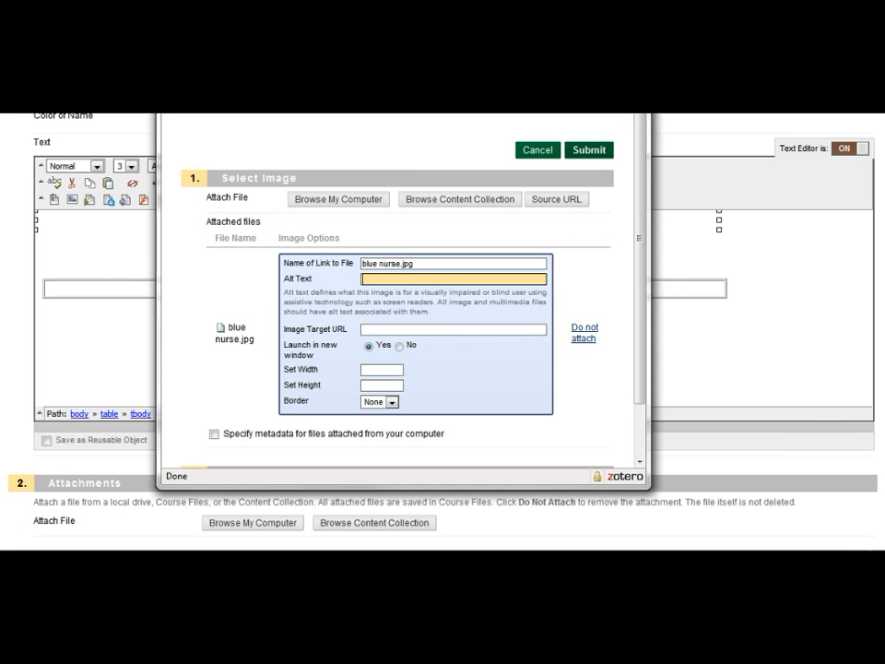
- Set the image's alt text to Blue Ninja Nurse and choose not to launch it in a new window
type("Blue Ninja Nurse")
left_click(399, 346)
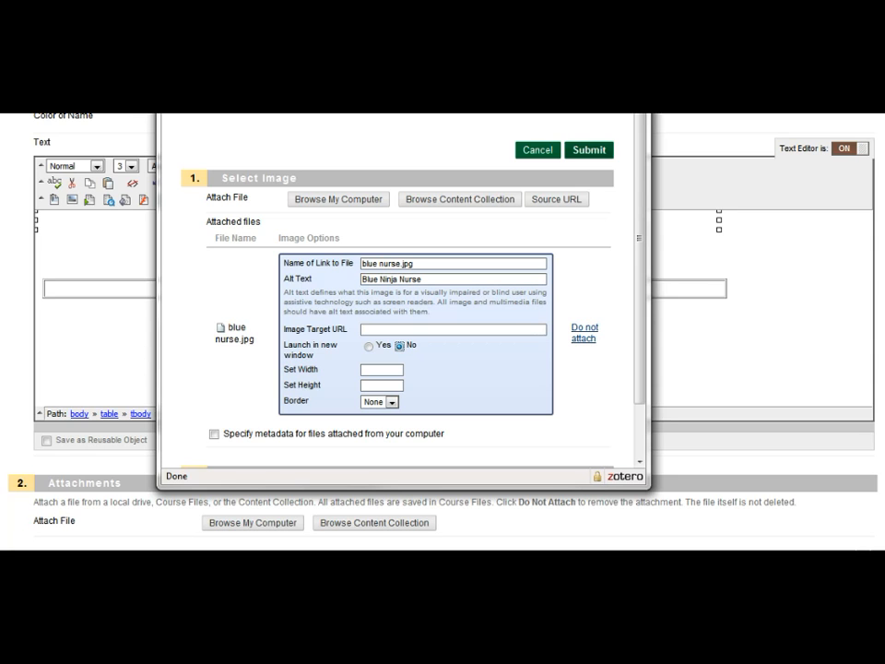
- Set the image width to 250 and submit the image to insert it into the table cell
left_click(381, 369)
type("250")
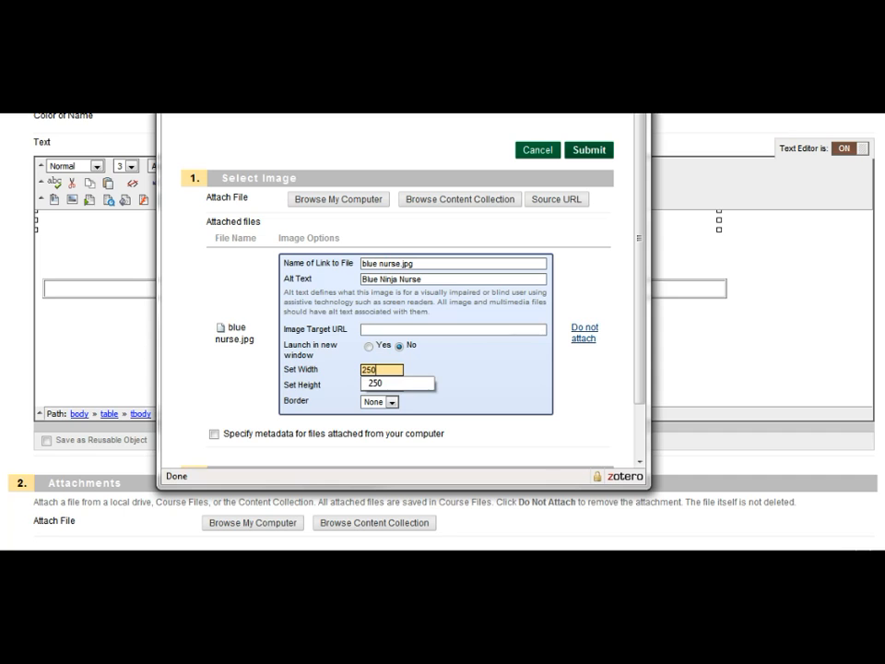
left_click(589, 153)
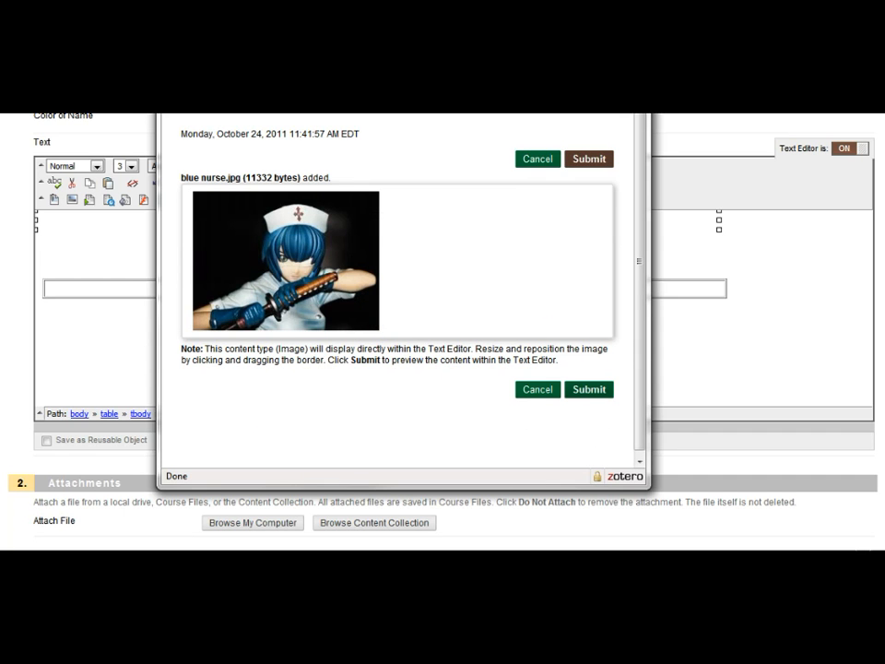
left_click(589, 158)
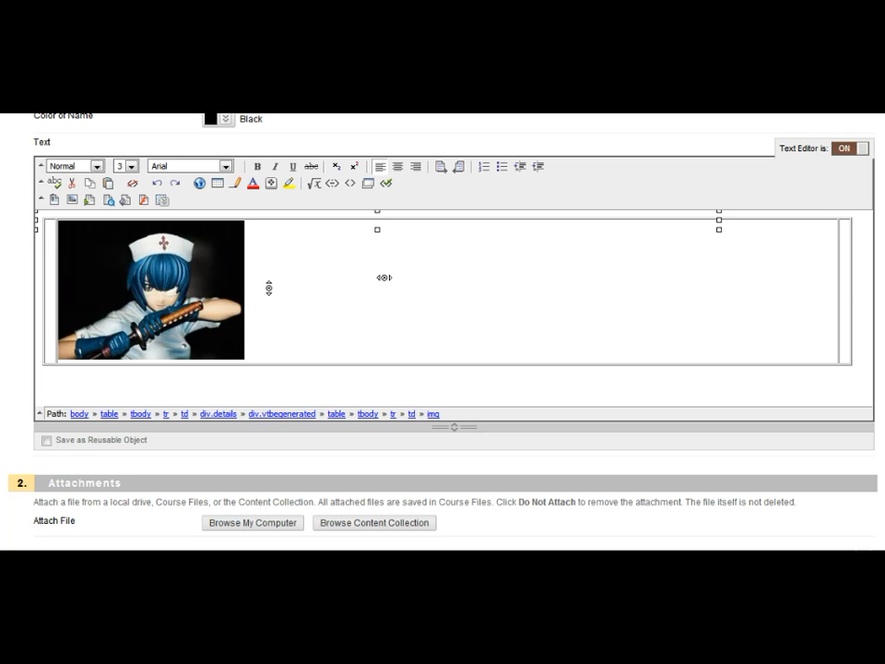
- Add the caption Ninja Nurse next to the image and move it onto its own line below the image
left_click(383, 277)
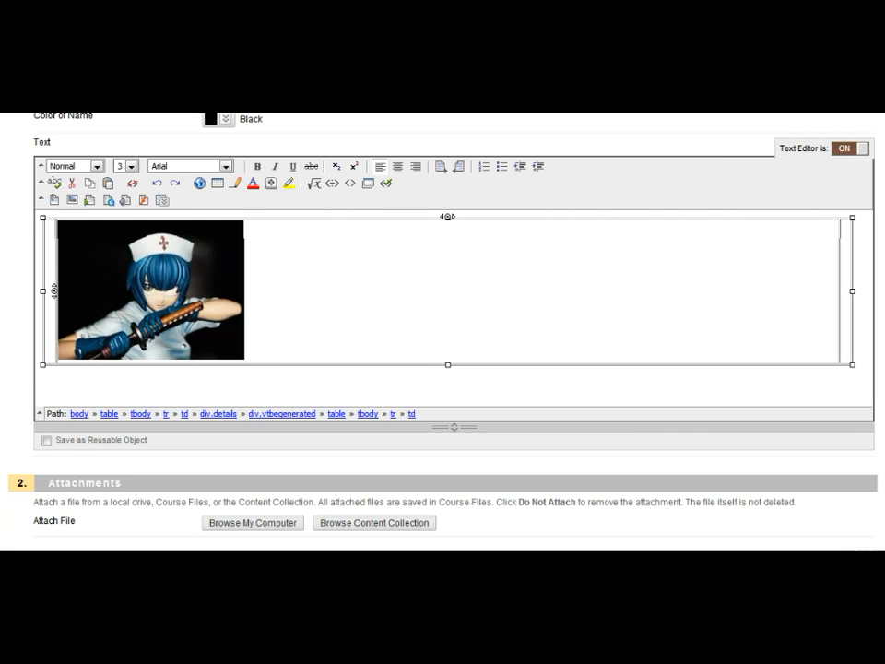
type("Ninja Nurse")
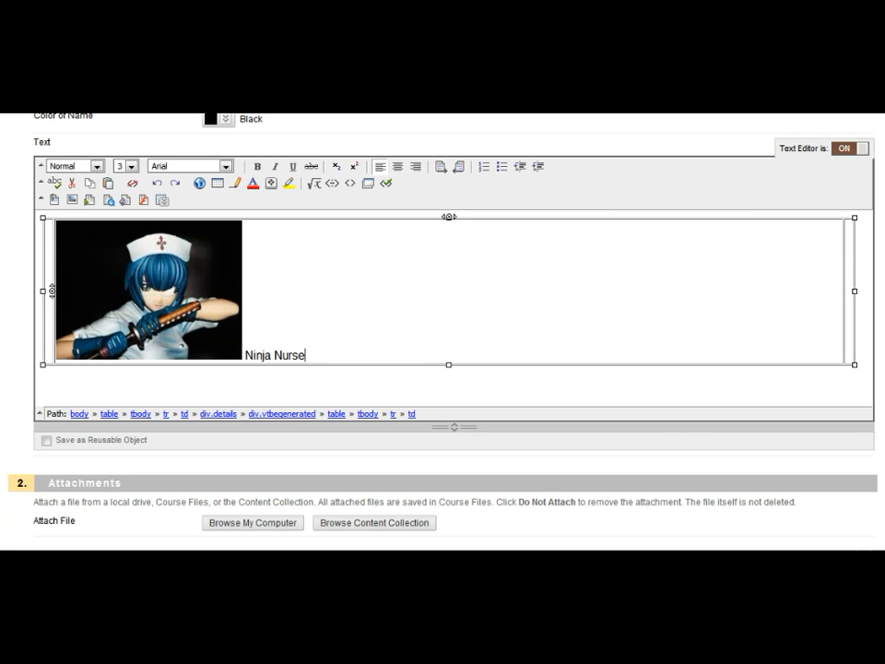
key("Left")
key("Left")
key("Left")
key("Left")
key("Left")
key("Left")
key("Left")
key("Left")
key("Left")
key("Left")
key("Return")
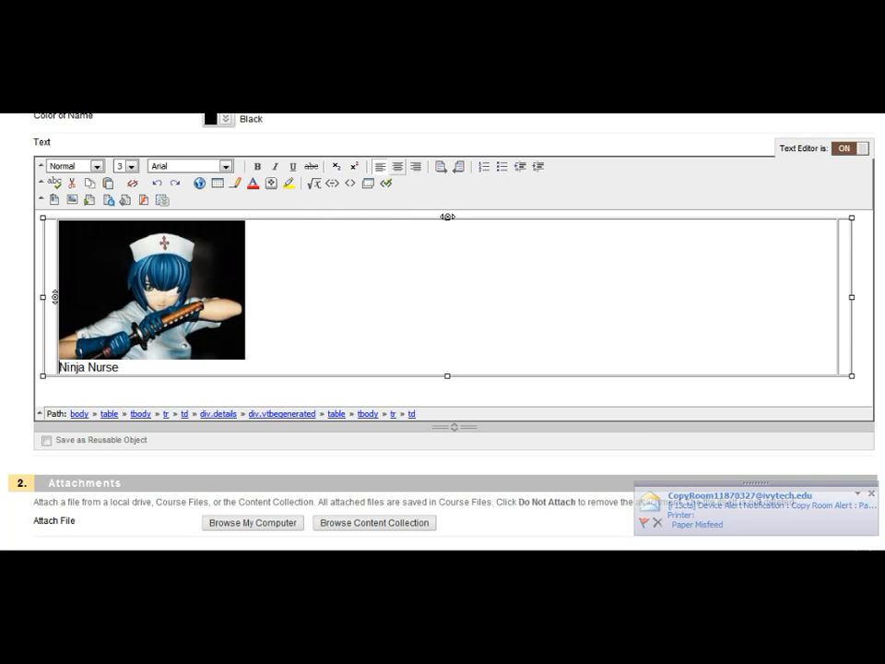
- Center-align the Ninja Nurse caption and the image within the cell
left_click(397, 167)
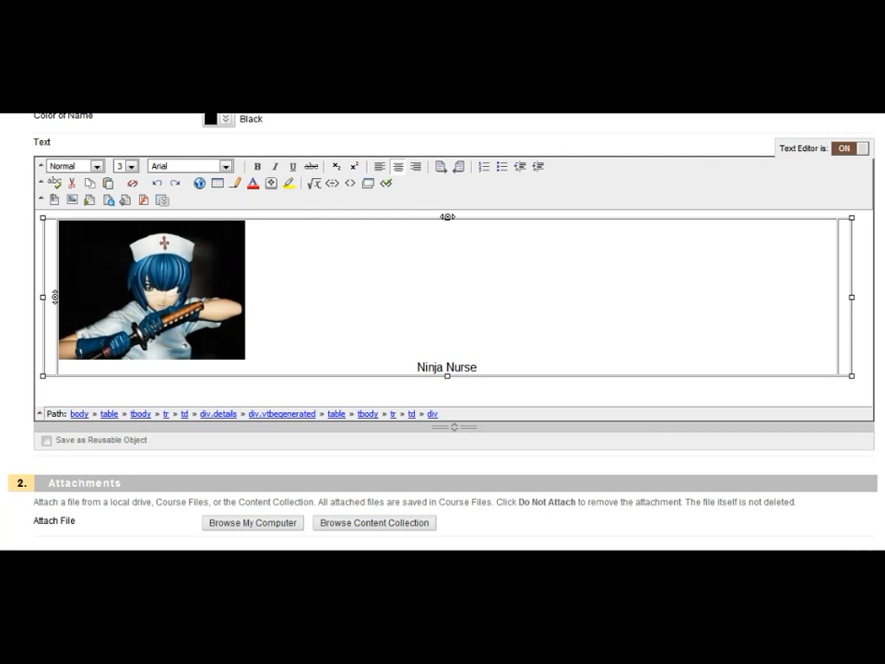
left_click(189, 308)
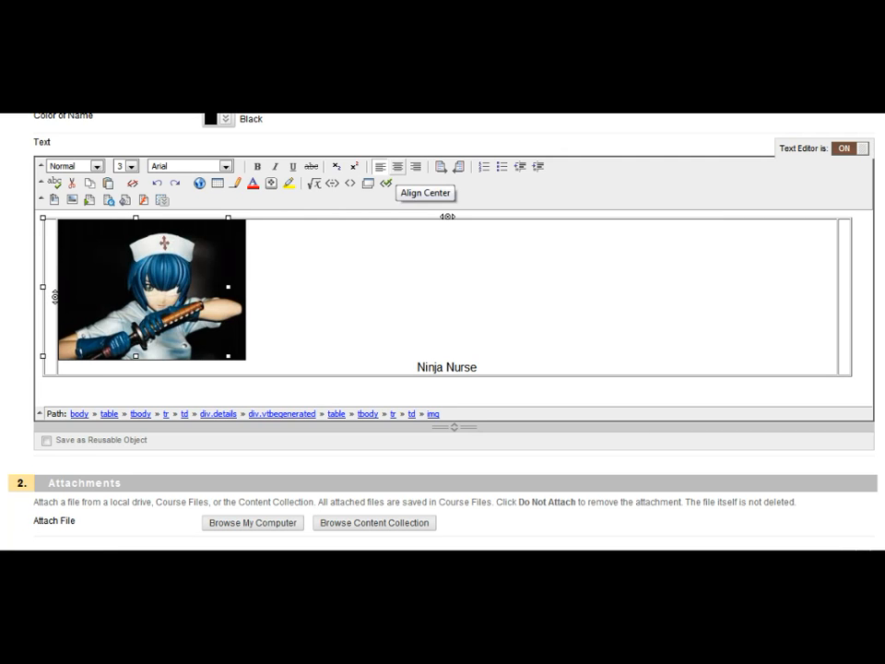
left_click(397, 167)
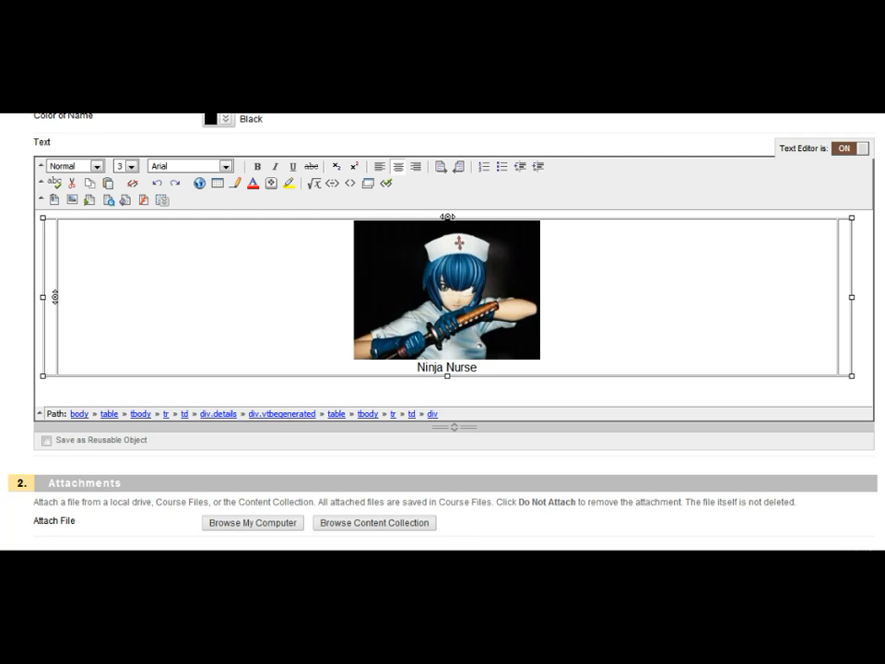
- Enter four lines of placeholder text into the third table cell
left_click(627, 223)
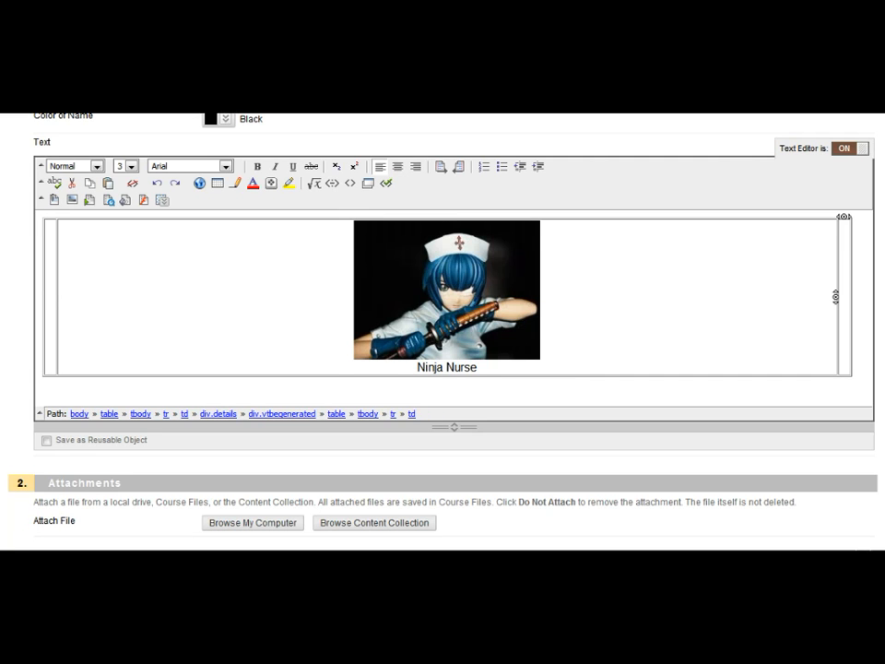
type("j;adksfa;ksdfasdfkj")
key("Return")
type("aldkjsf;a")
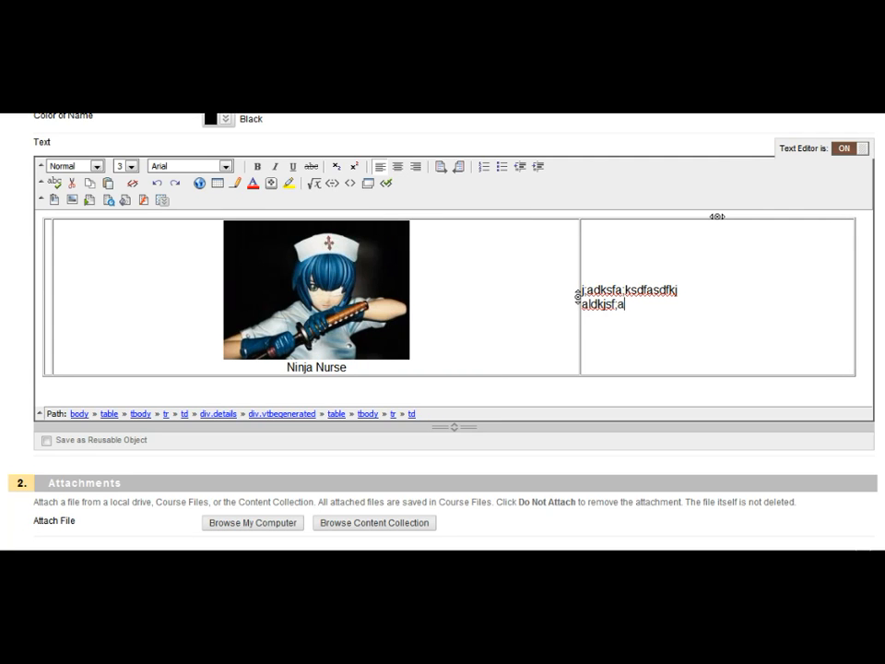
type("dkjsf;asdf")
key("Return")
type("alsdjf;adfkjs")
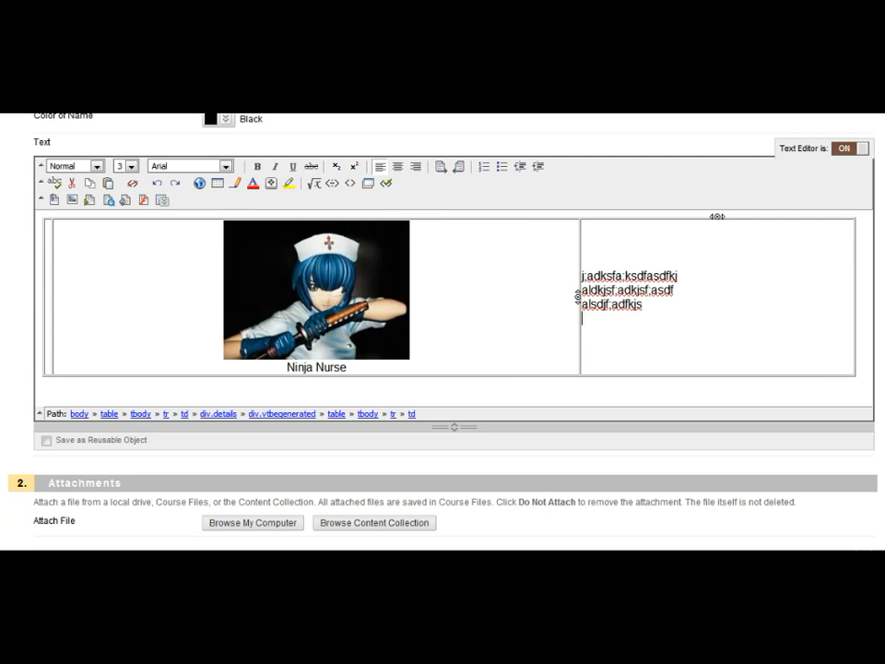
key("Return")
type("djsfa;dfkjs;adfkj;asj")
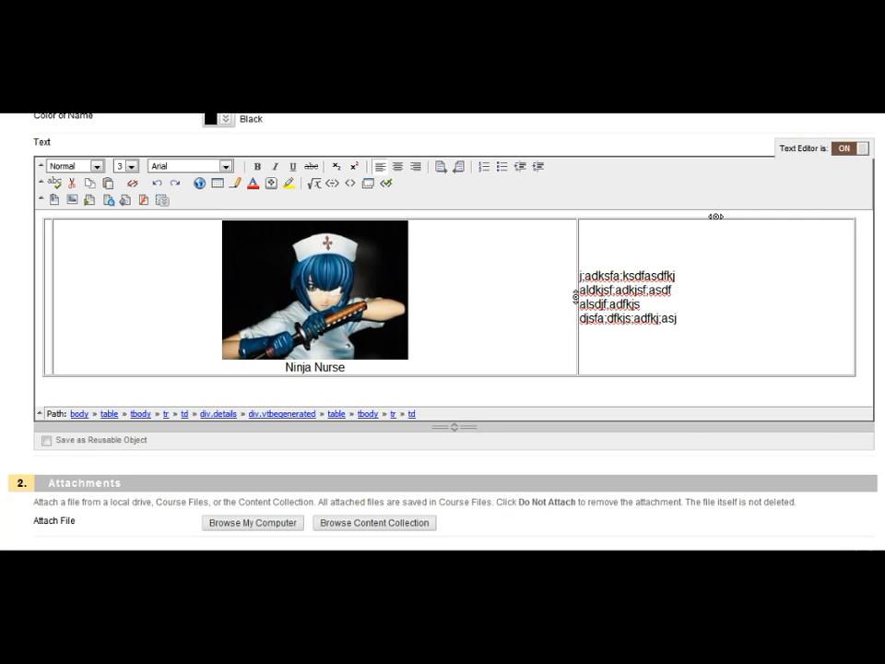
- Enter three lines of placeholder text into the first table cell
left_click(41, 296)
type("lkads;fkasjdf;akdjsf")
key("Return")
type("a;lsdkfja;sfj;asdfjas'df")
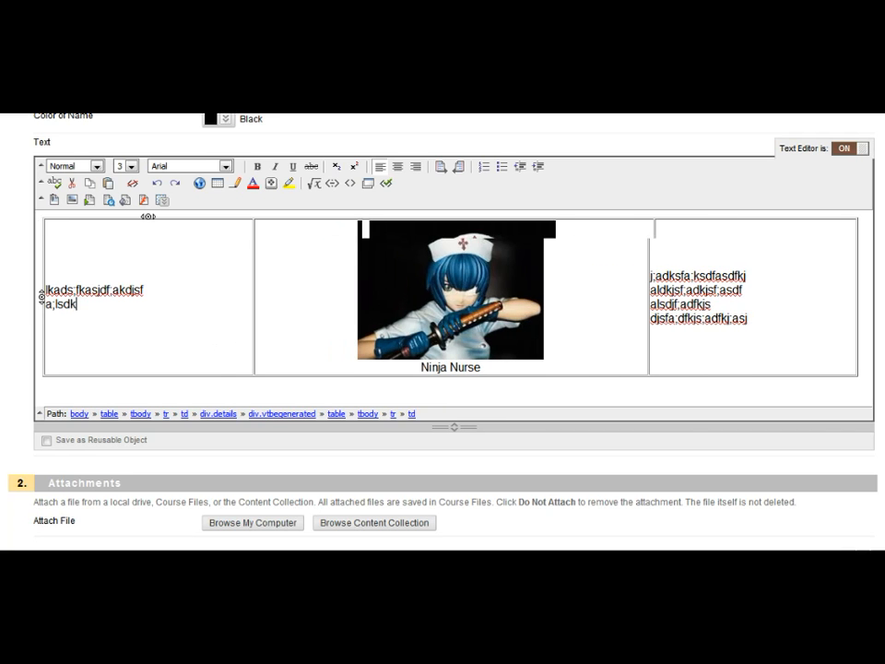
key("Return")
type("ad;fj;aksdfj;adkfja;sf")
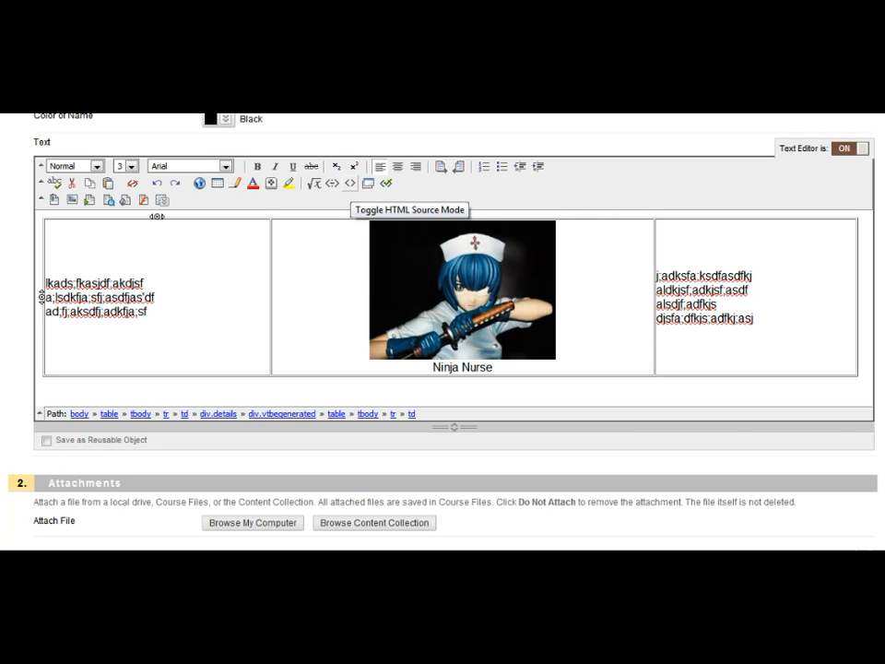
- In HTML source mode, set the inner table's border to 0 and switch back to normal editing
left_click(350, 183)
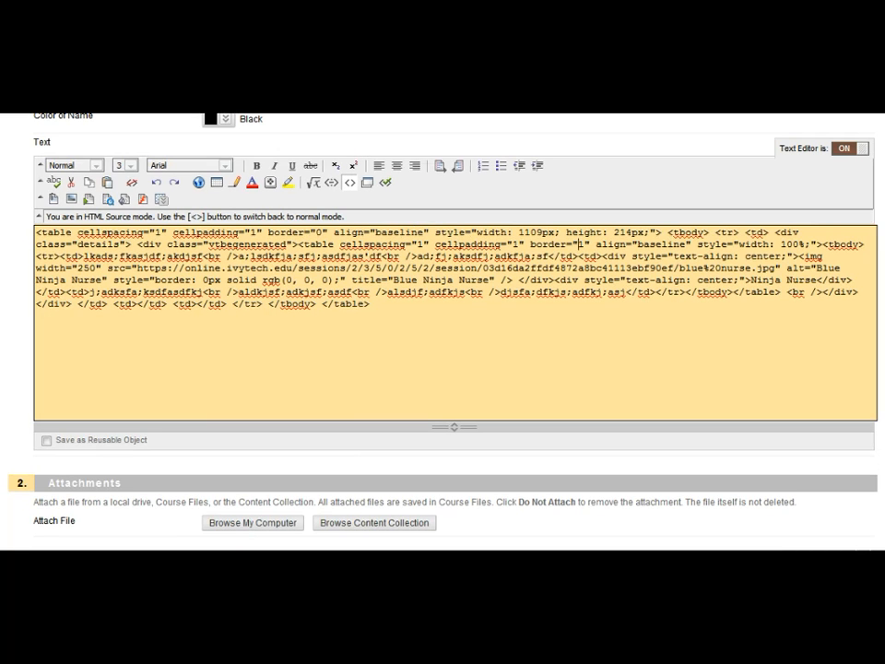
key("Delete")
type("0")
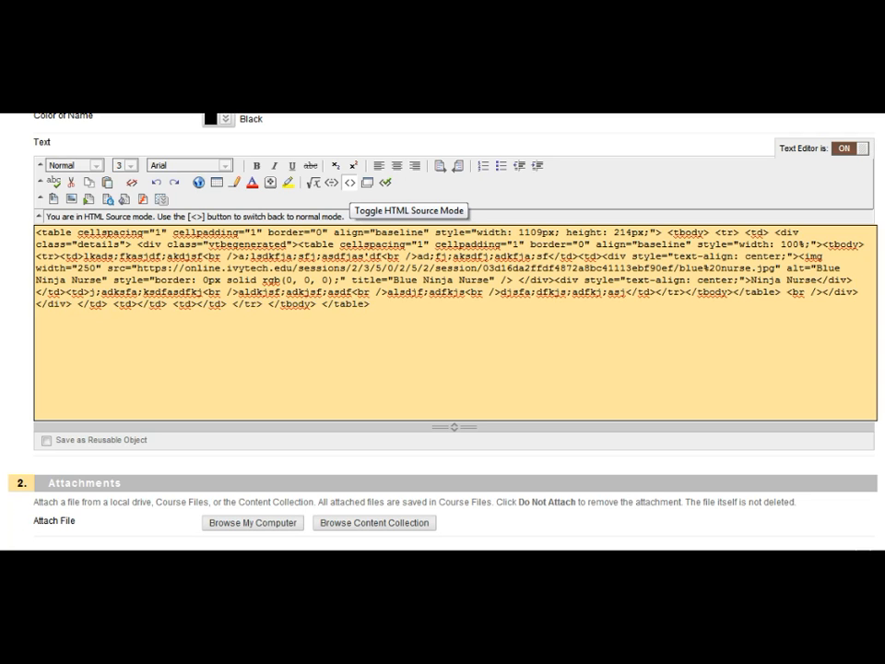
left_click(349, 182)
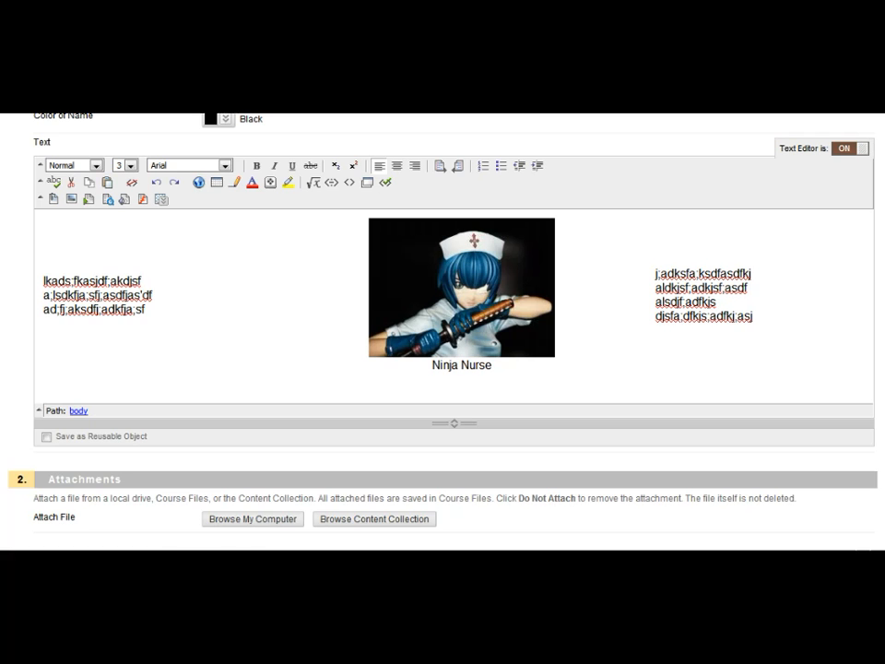
- Submit the edited Contact Information item and turn Edit Mode off
scroll(452, 323, "down", 3)
scroll(442, 332, "down", 4)
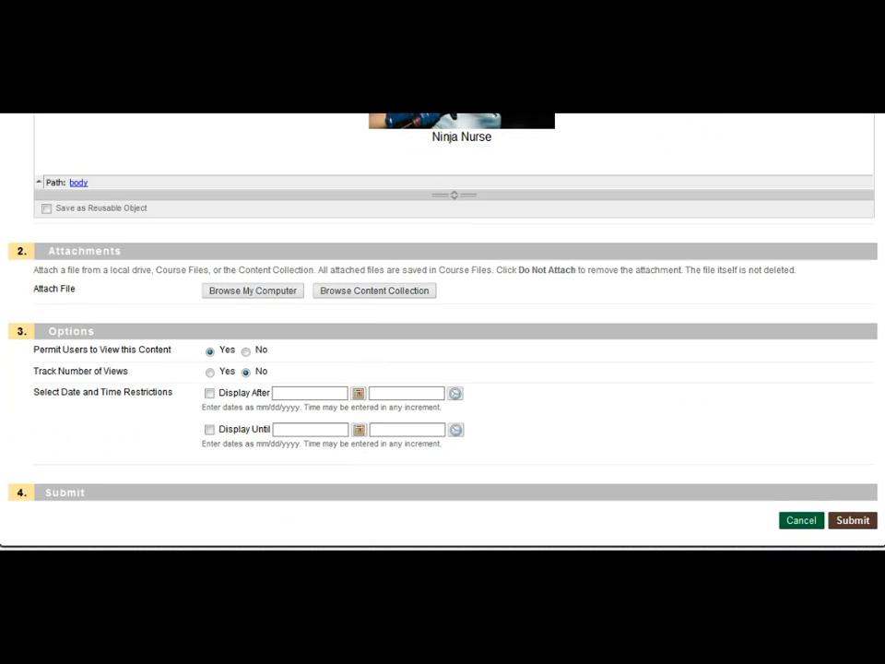
left_click(851, 519)
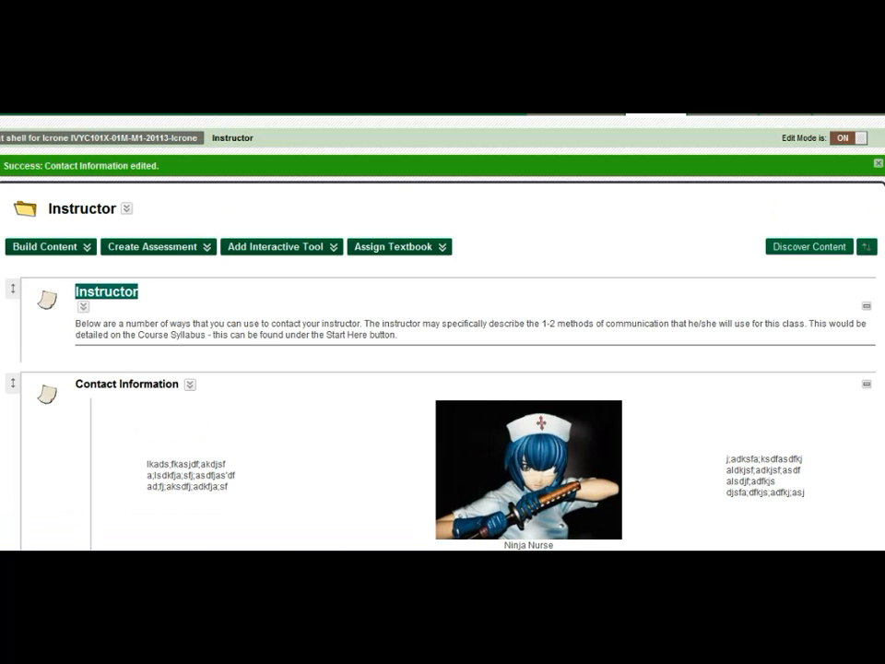
left_click(847, 139)
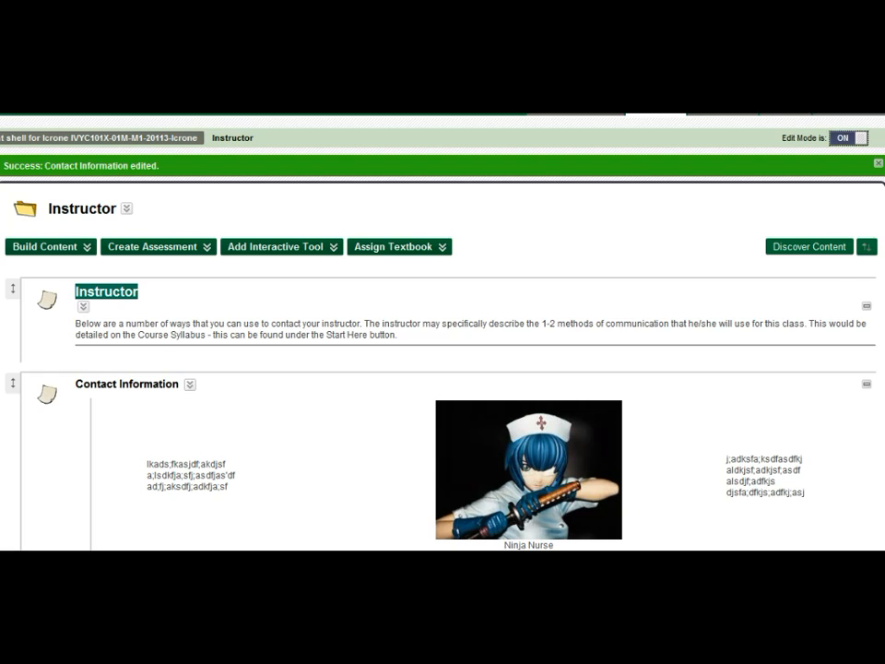